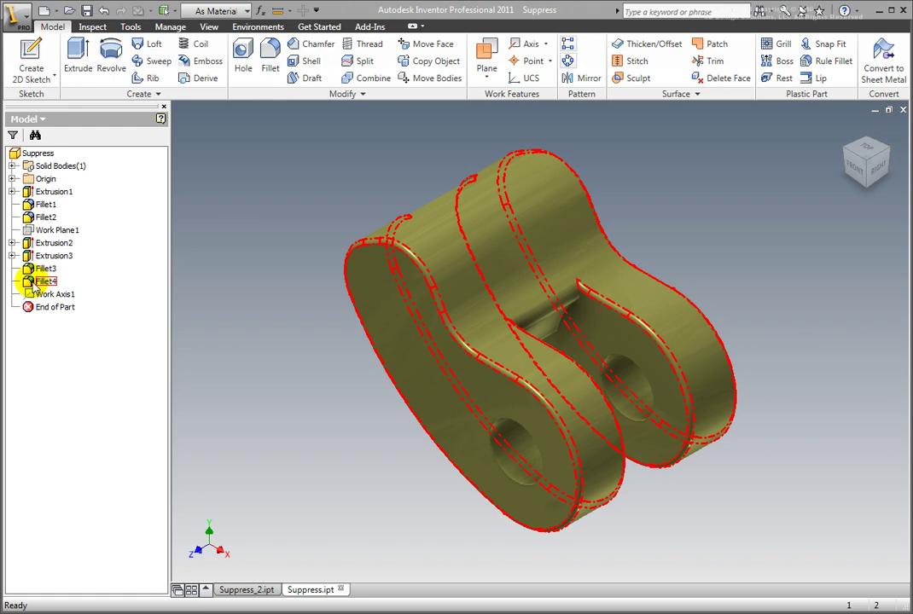
- Suppress the Fillet4 feature from its right-click menu in the Model browser
click(39, 283)
right_click(33, 283)
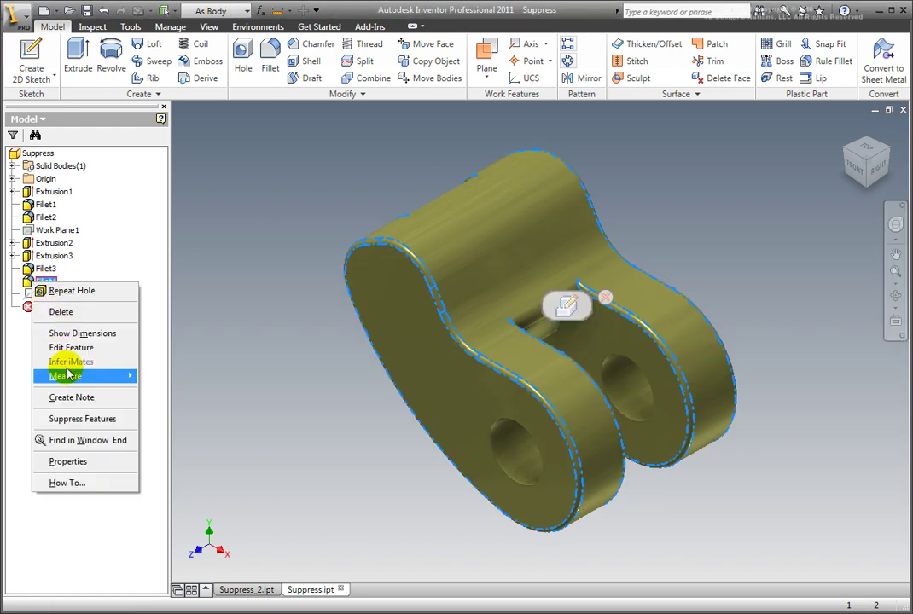
click(73, 419)
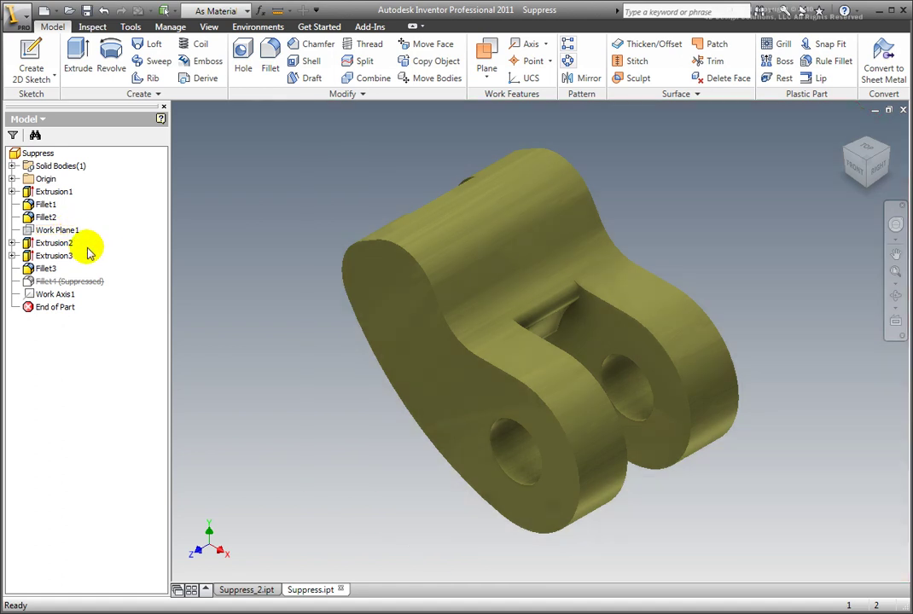
- Select the range Extrusion2 through Fillet3 in the browser and suppress them together
click(33, 244)
shift+click(30, 268)
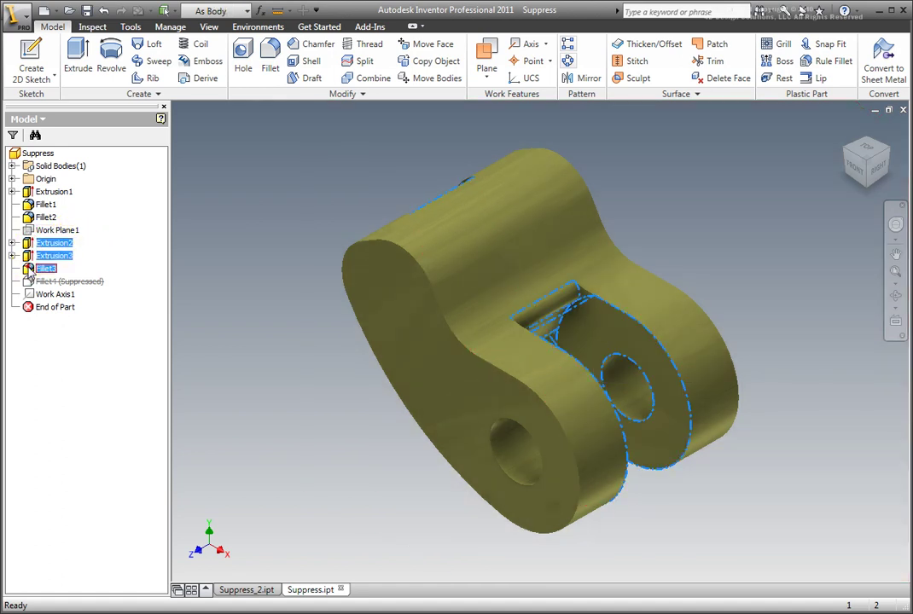
right_click(29, 269)
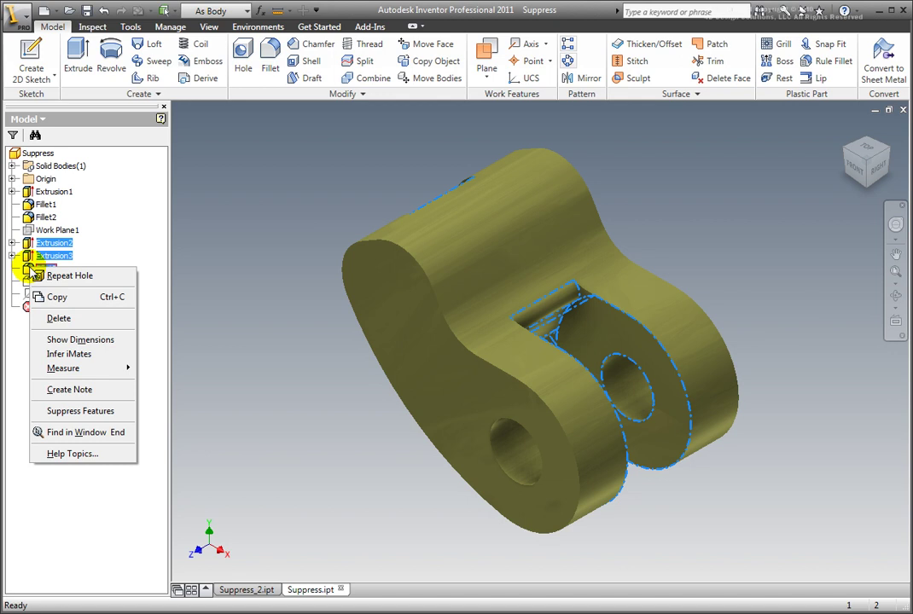
click(62, 411)
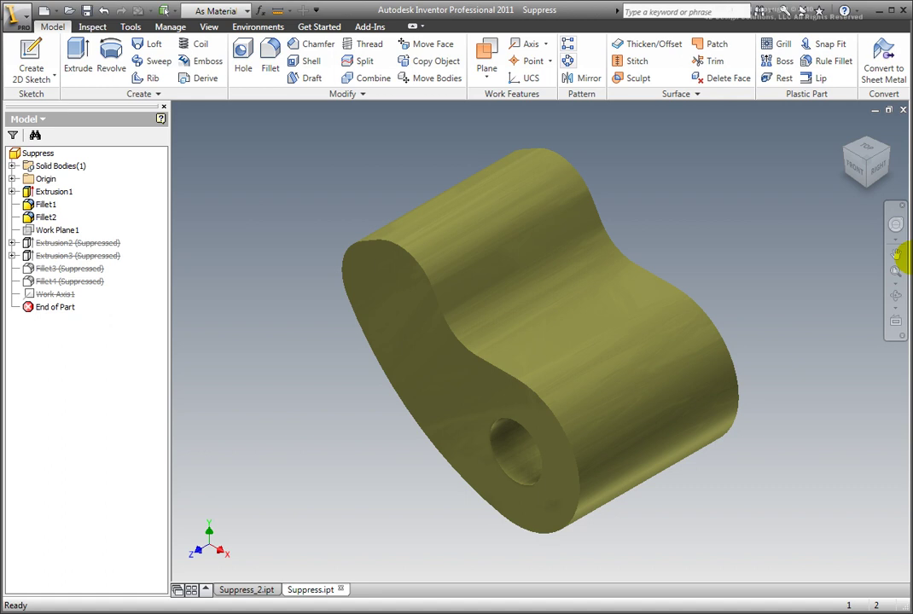
- Unsuppress Fillet4 to restore the rounded outer edges
click(31, 282)
right_click(30, 281)
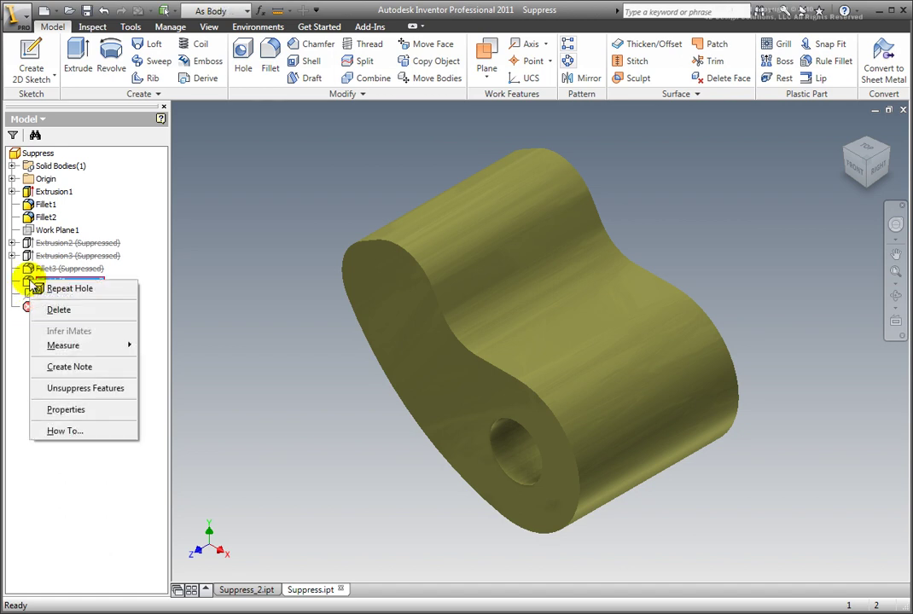
click(82, 389)
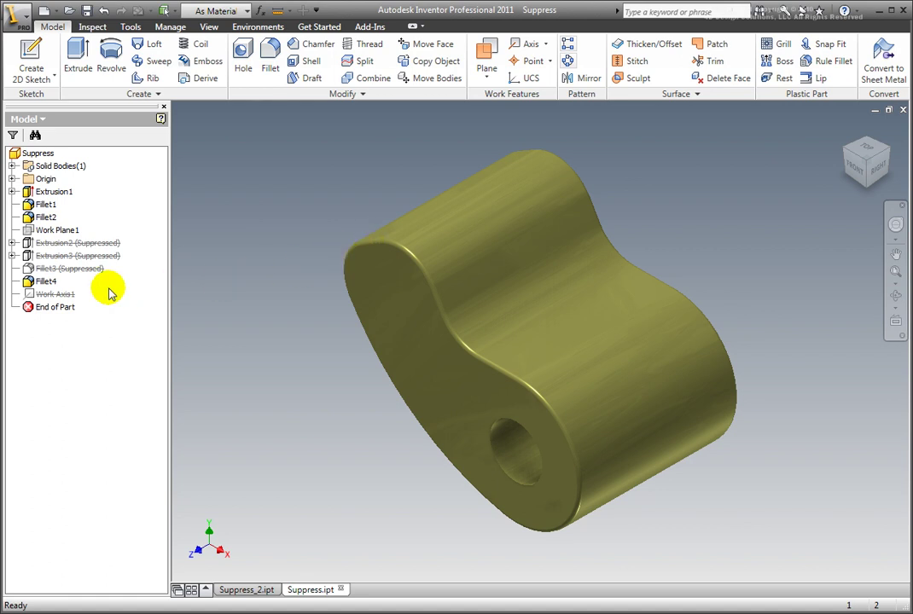
- Select Fillet3 up through Extrusion2 and unsuppress them to bring back the slot and second hole
click(43, 269)
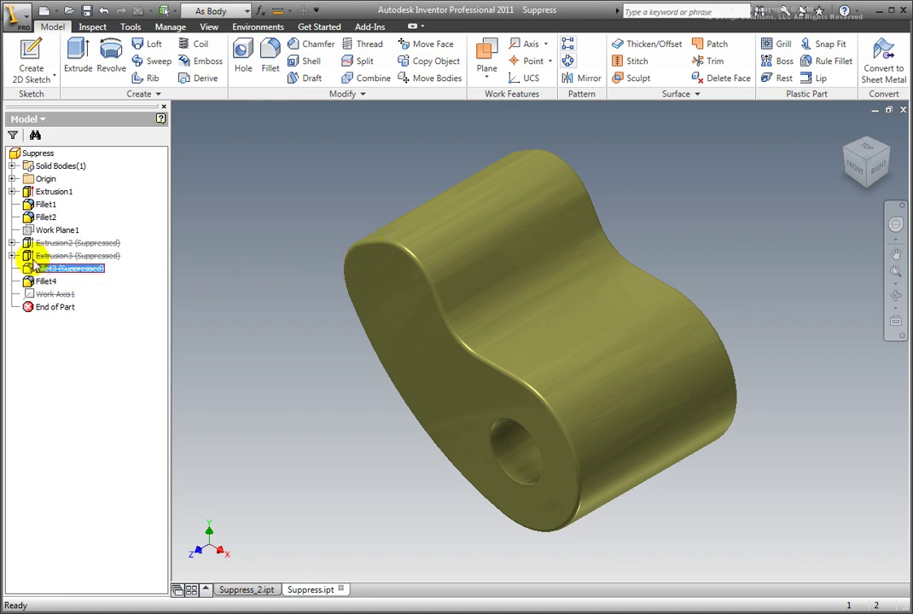
shift+click(26, 243)
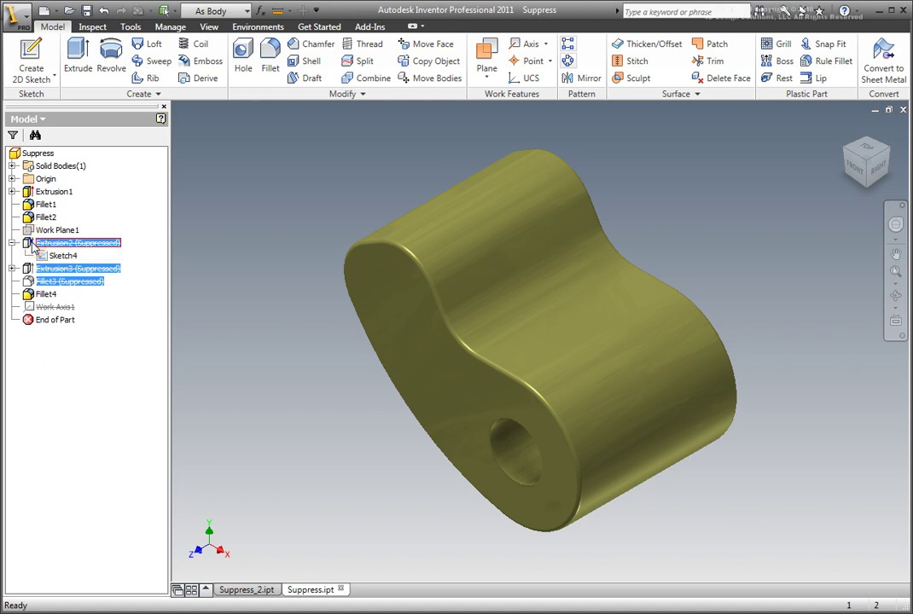
right_click(26, 242)
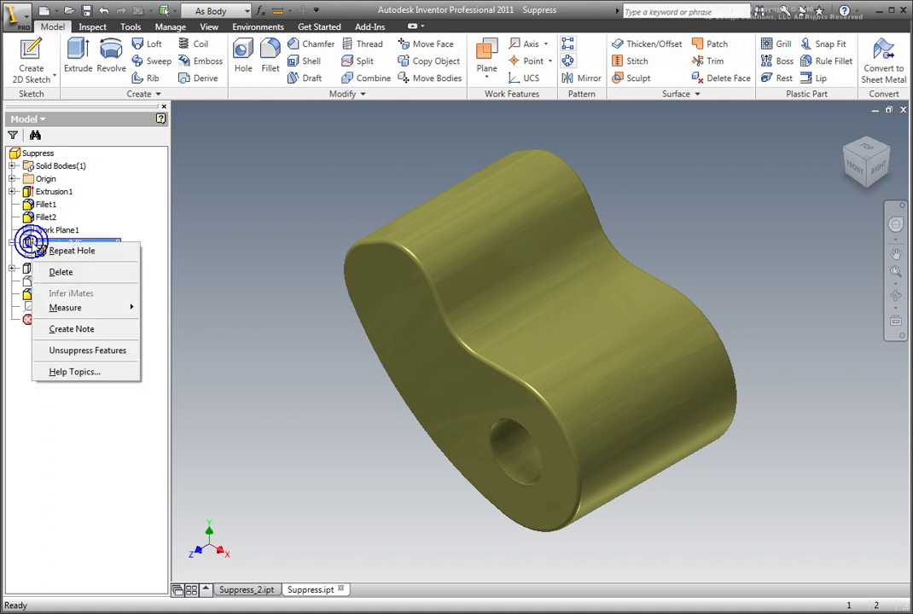
click(55, 350)
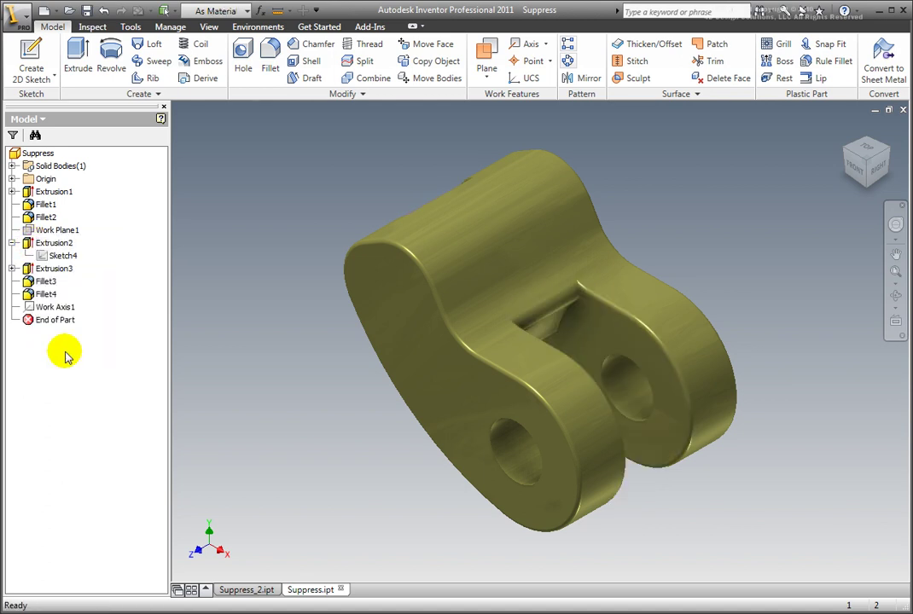
- Drag the End of Part marker up to sit just below Extrusion1
click(12, 242)
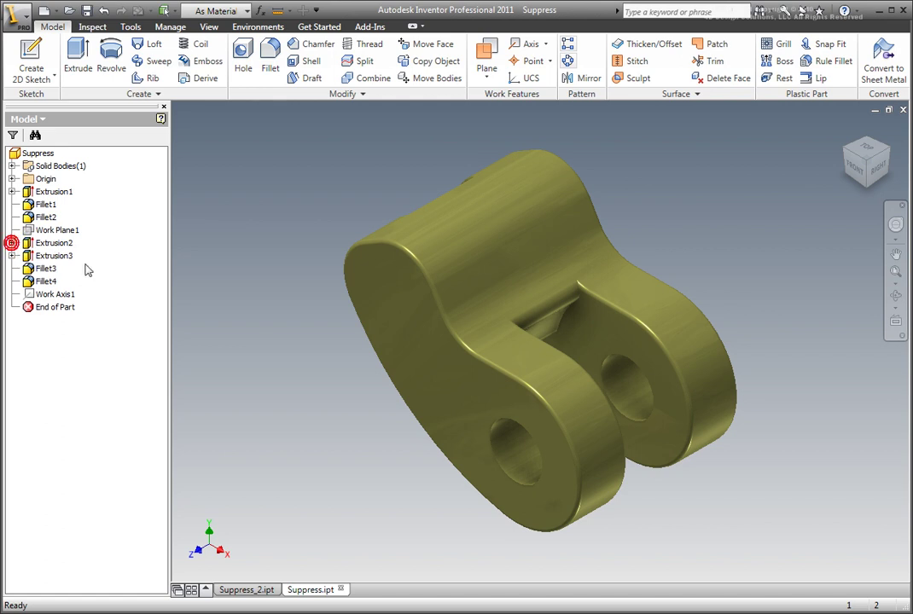
click(31, 309)
drag(29, 305, 39, 210)
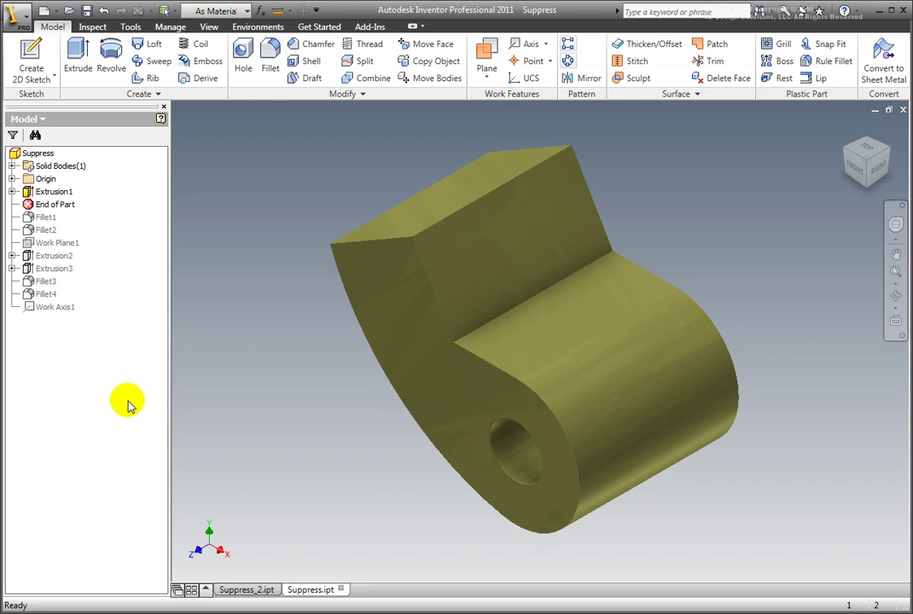
- Start a hole on the block's top face with Through All termination and 0.03 in diameter
click(251, 70)
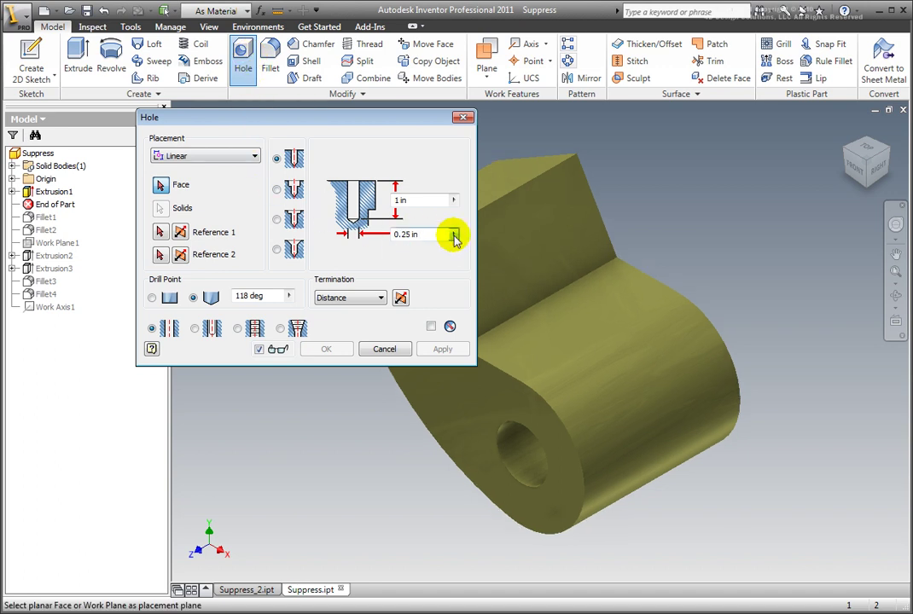
click(567, 293)
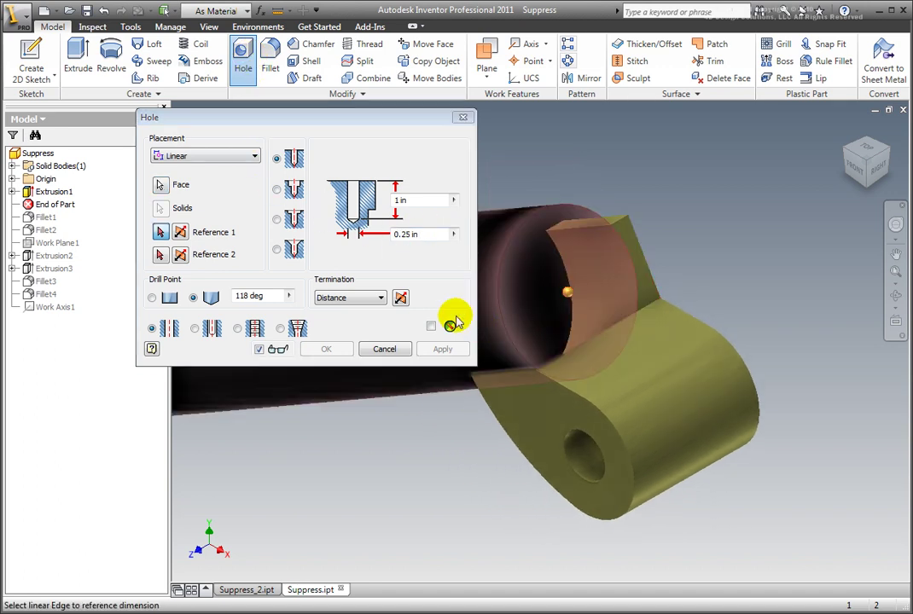
click(377, 298)
click(362, 320)
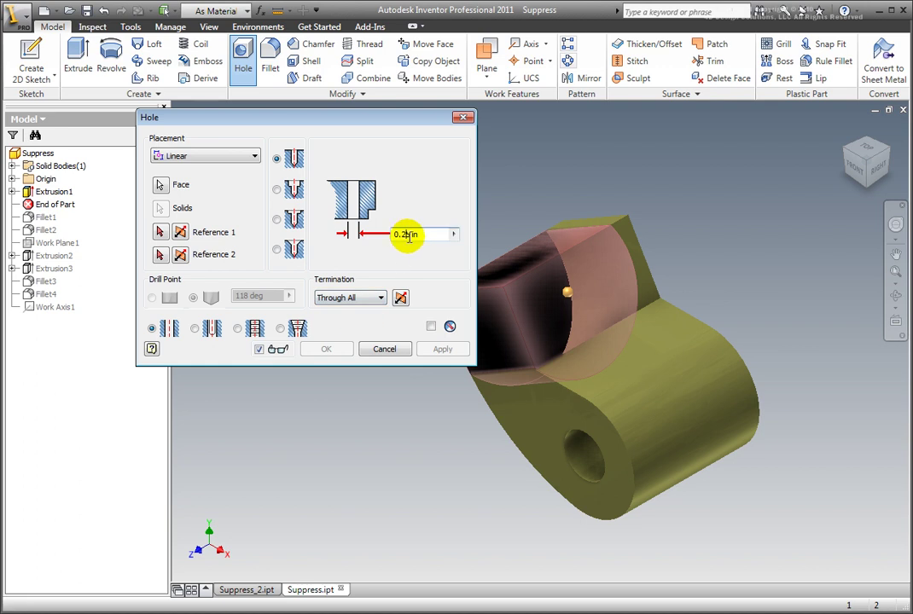
click(408, 238)
key(BackSpace)
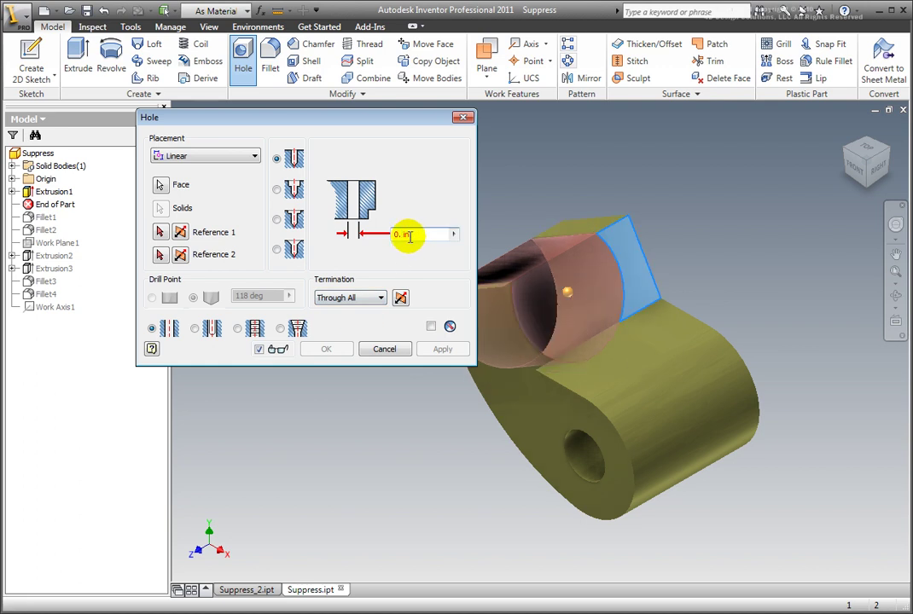
text(03)
- Reference the hole to the first edge with an offset of d5/2
click(160, 232)
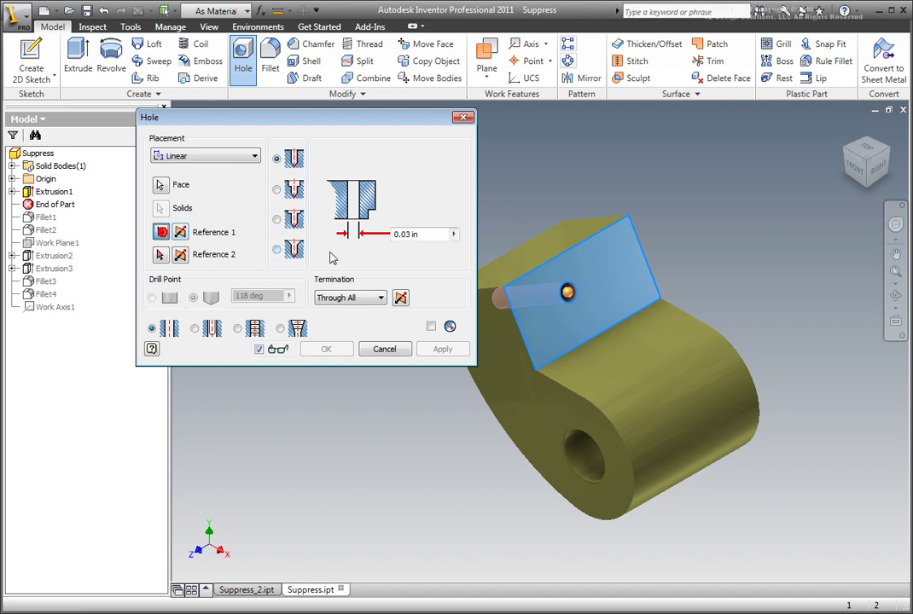
click(518, 325)
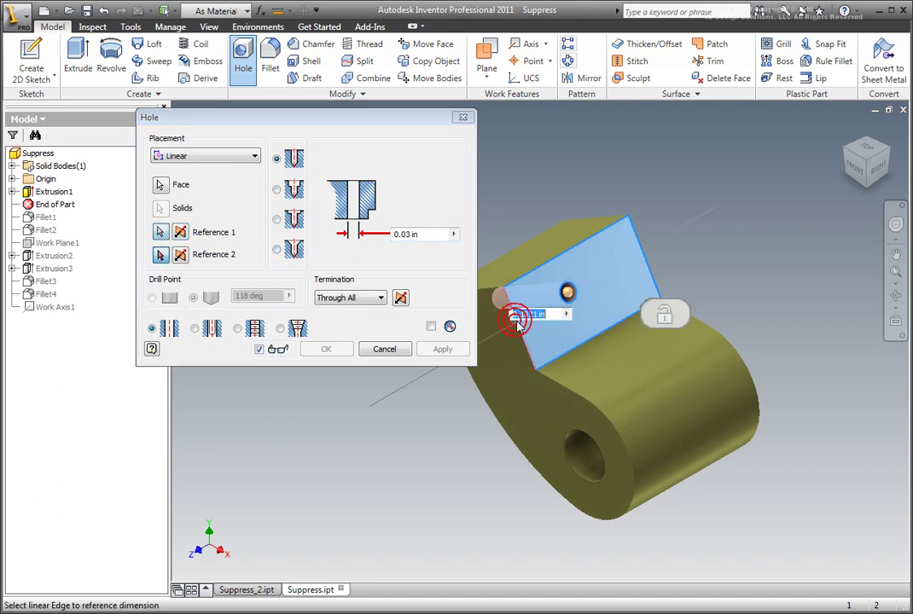
click(563, 314)
click(596, 330)
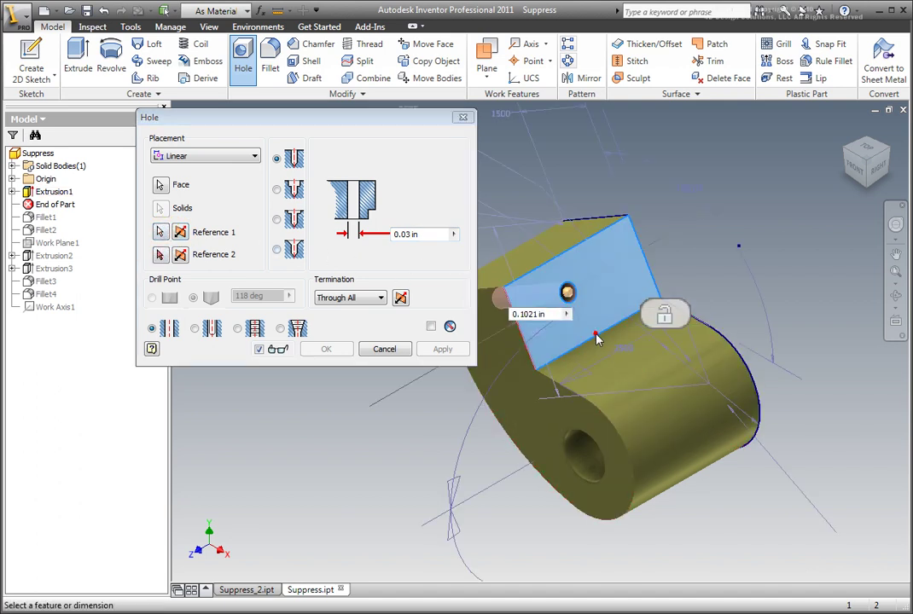
click(597, 339)
click(566, 285)
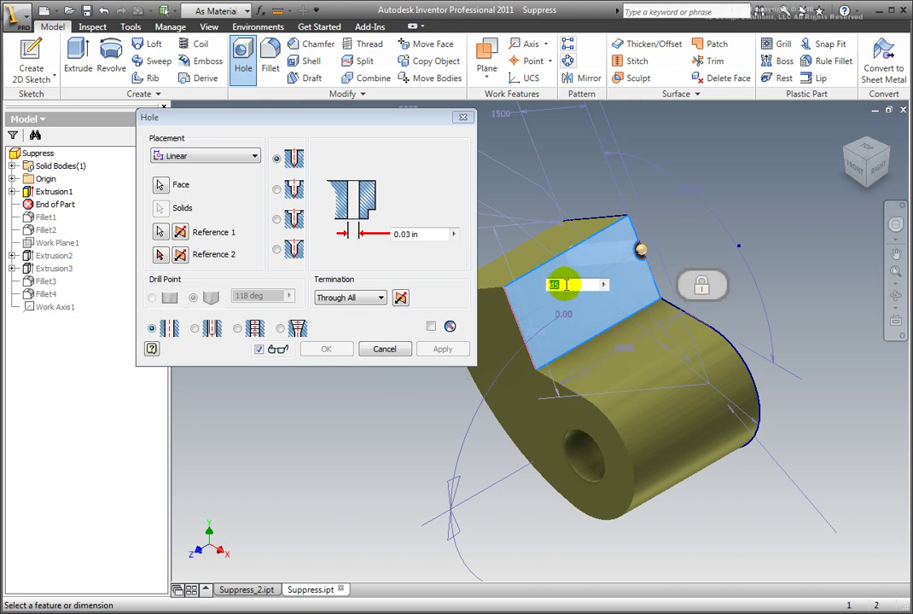
text(d5/2)
key(Return)
- Reference the second edge at a 0.06 offset and create the hole
click(161, 254)
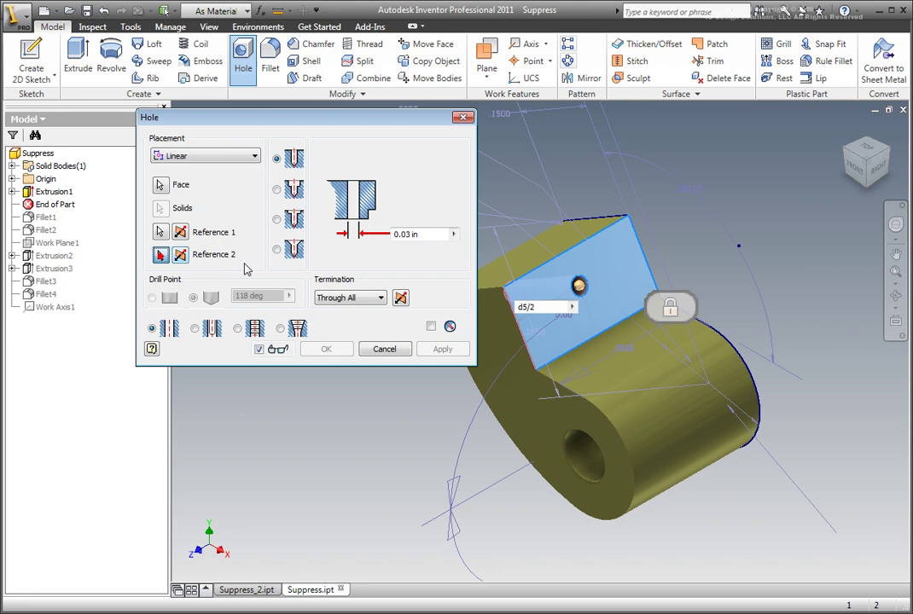
click(520, 266)
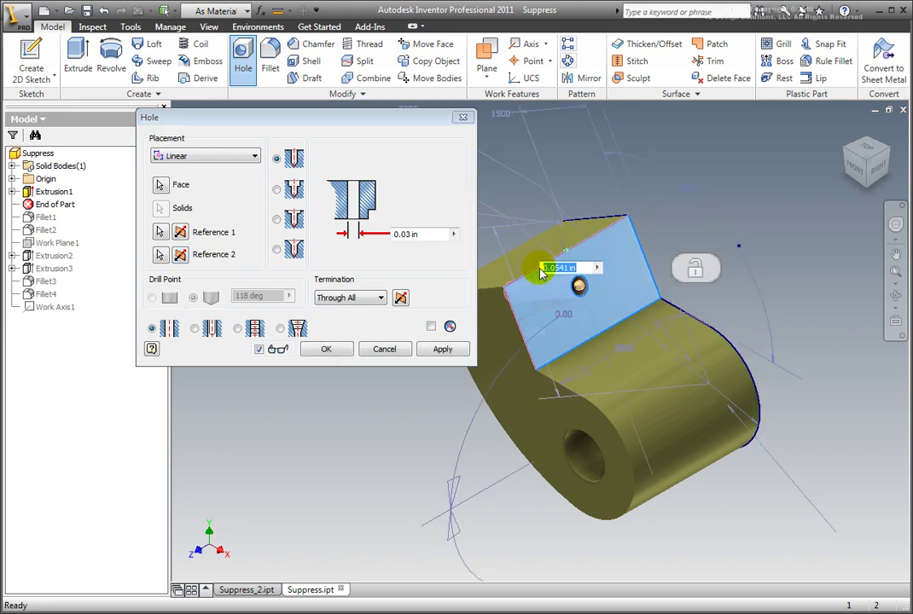
key(BackSpace)
text(0.06)
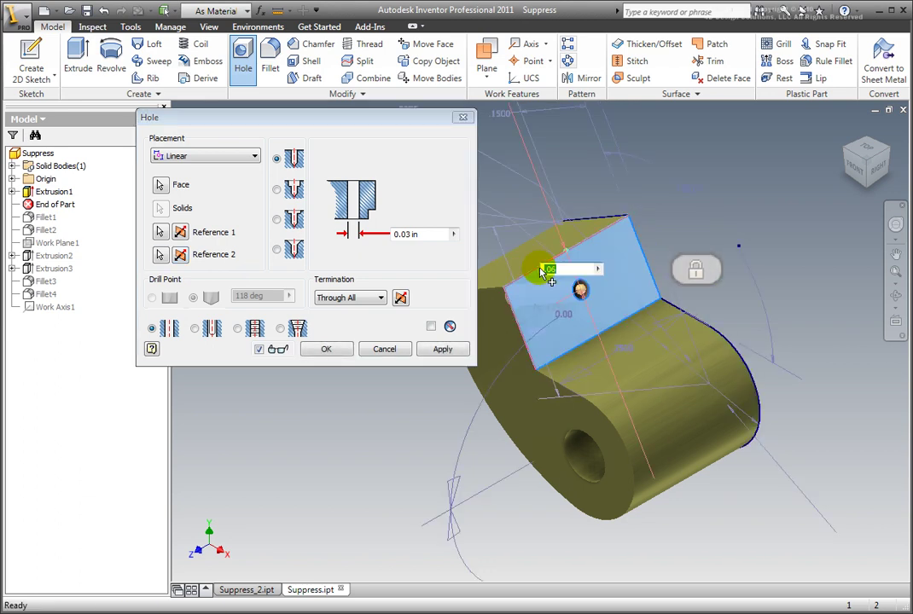
key(Return)
click(325, 349)
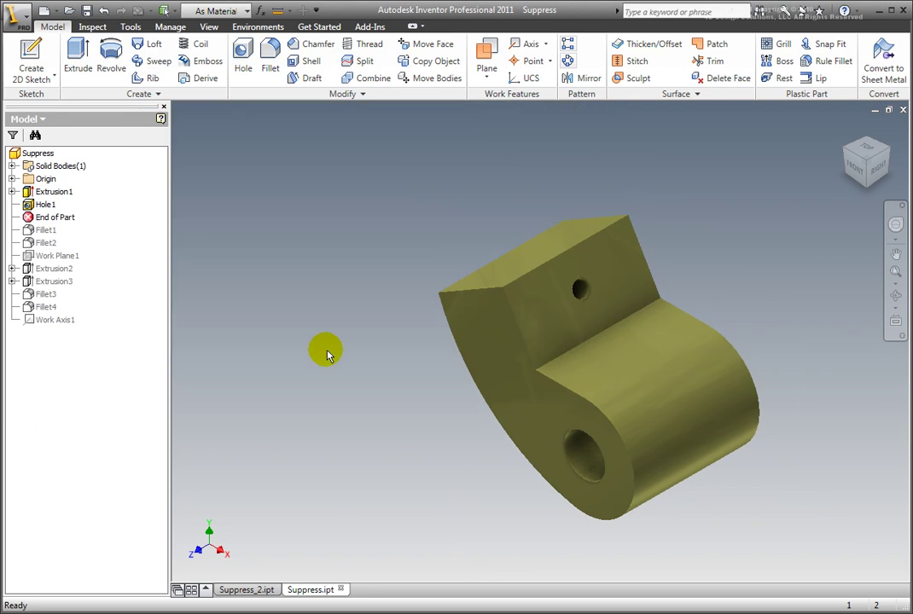
drag(38, 217, 40, 333)
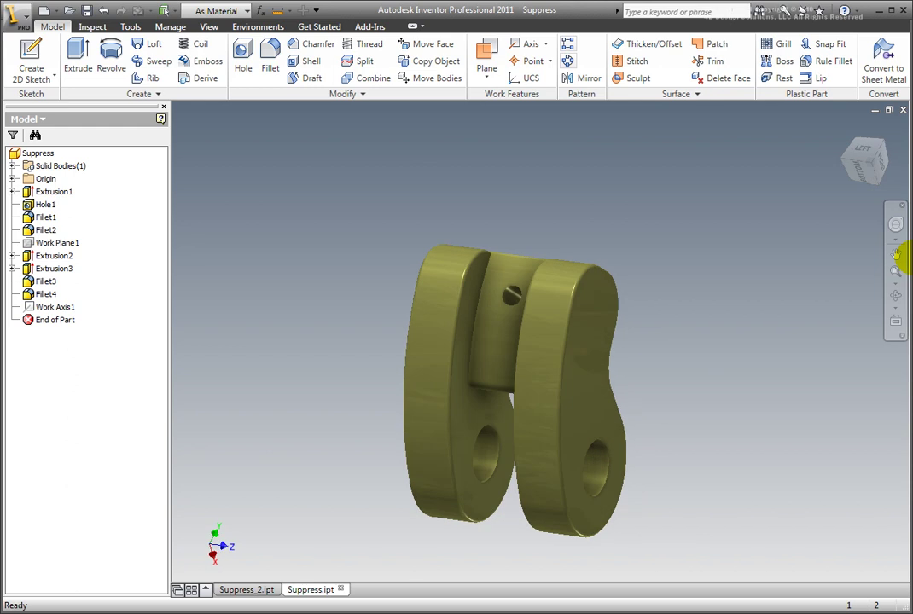
click(843, 131)
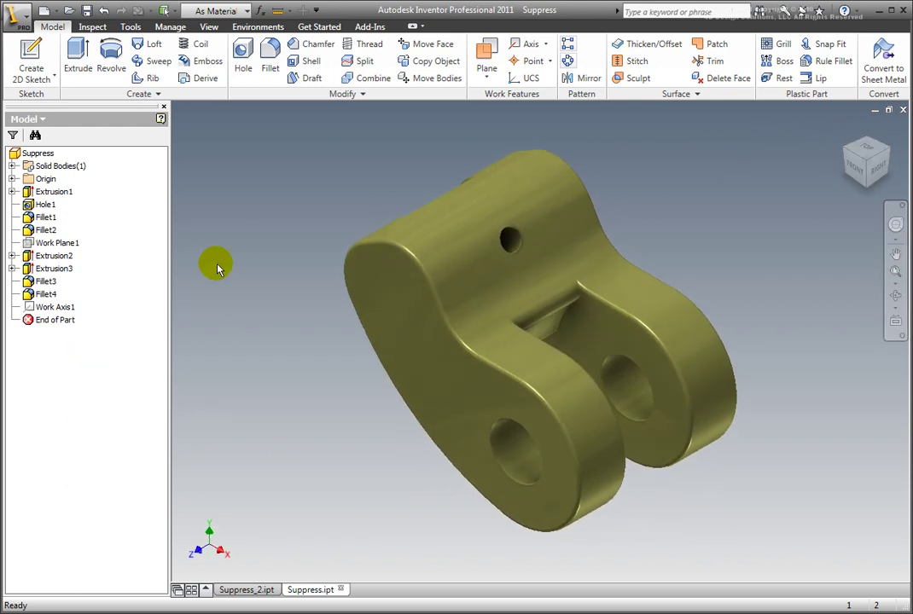
click(29, 321)
mouse_move(29, 324)
mouse_down()
mouse_move(28, 213)
mouse_move(37, 220)
mouse_up()
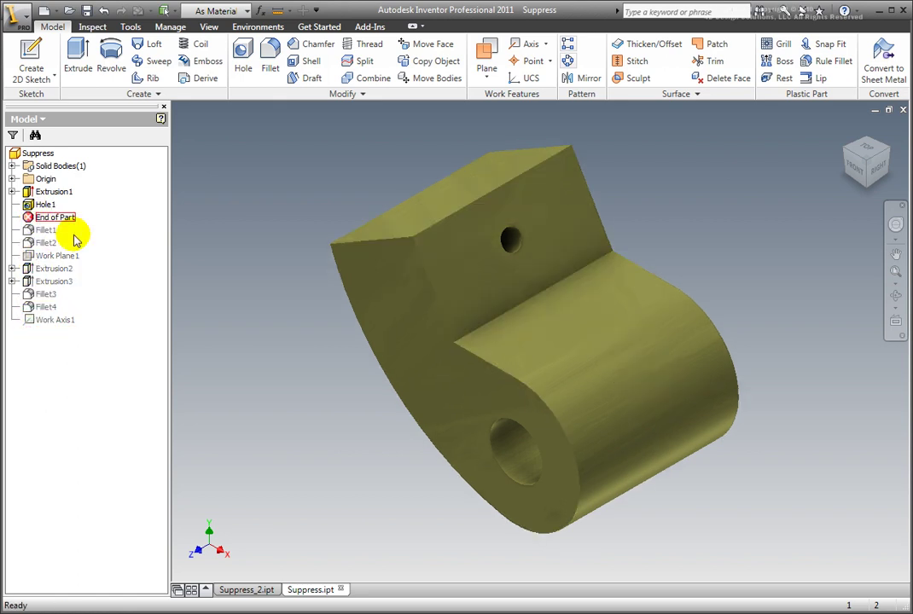
- Delete all features below the End of Part marker, then switch to Suppress_2.ipt
right_click(28, 218)
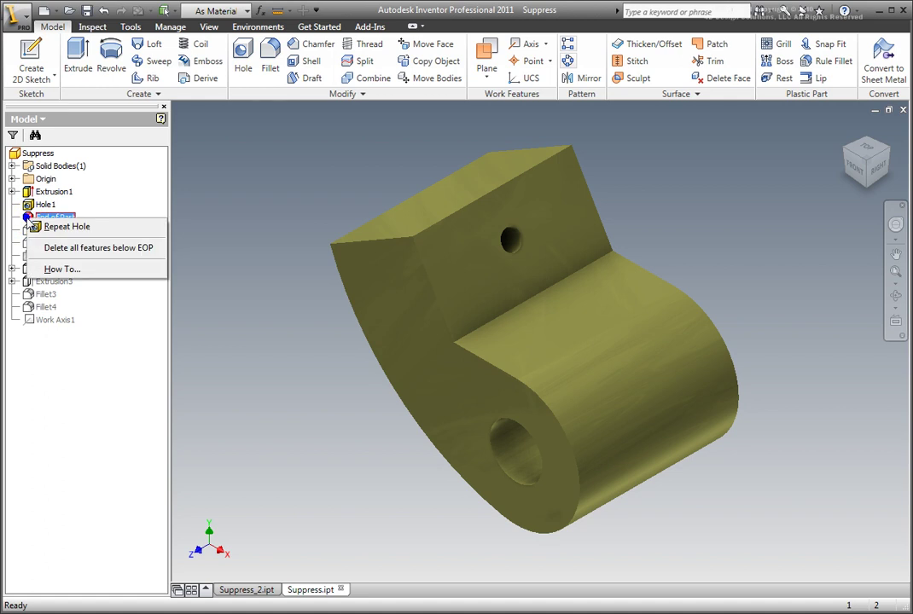
click(70, 249)
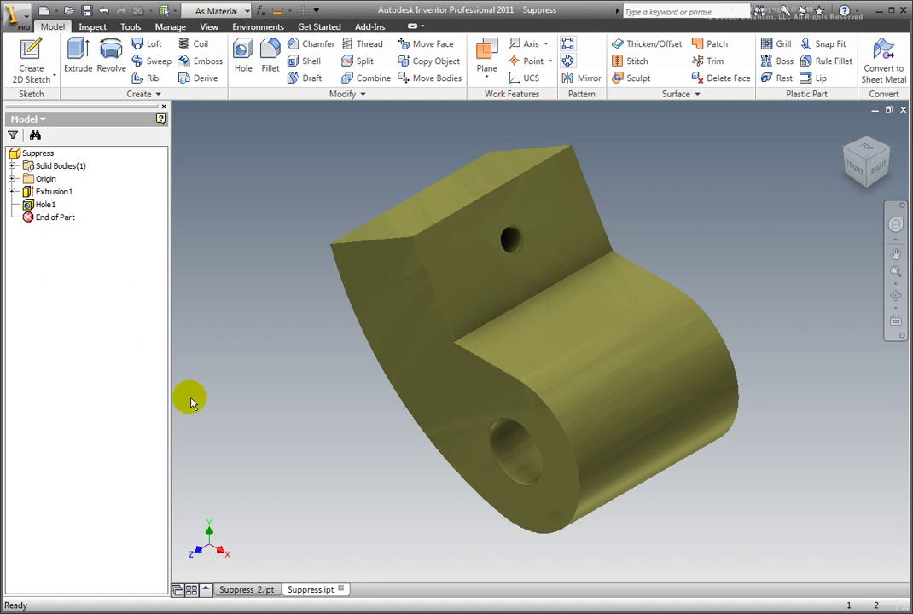
click(246, 590)
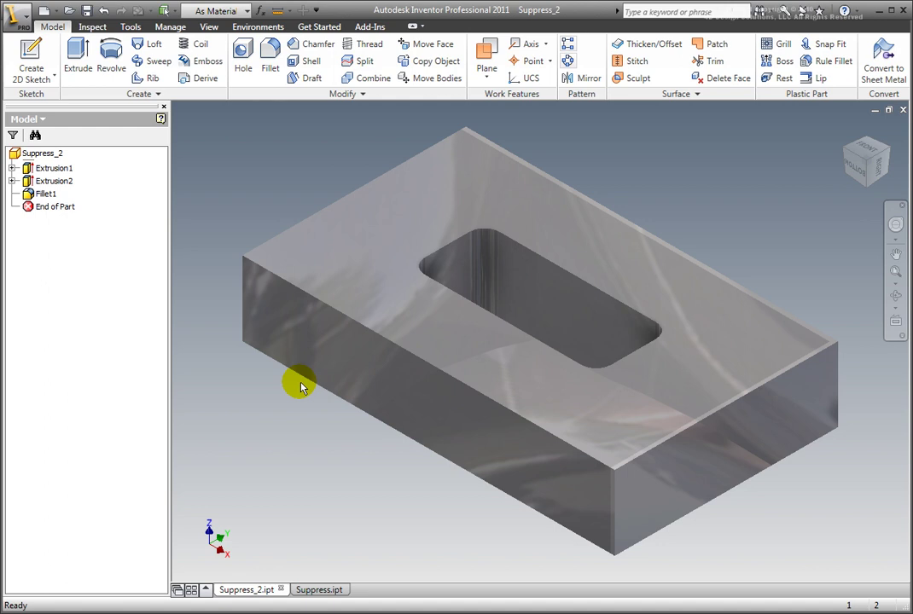
- Add the Parameters panel to the Model tab via the ribbon's Panels menu
right_click(383, 96)
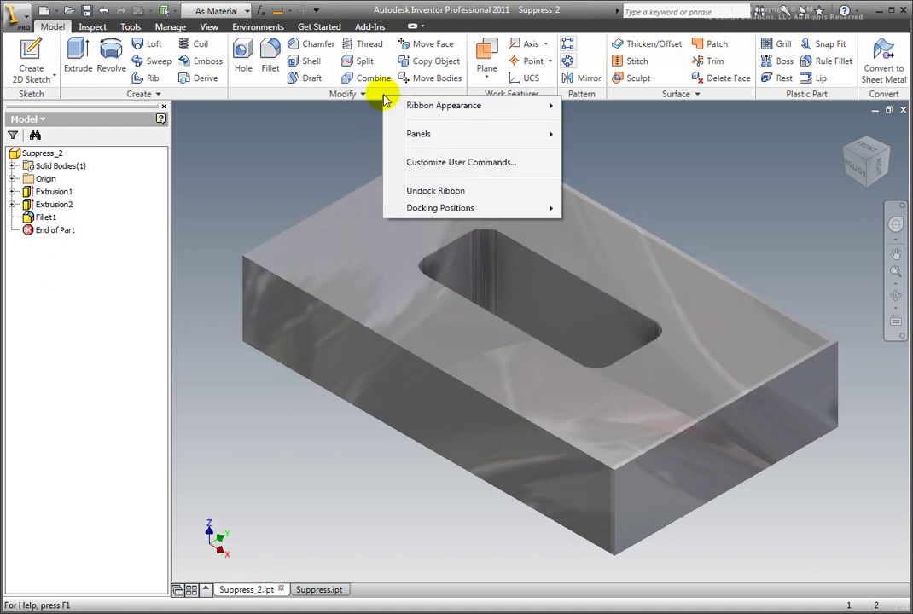
mouse_move(417, 139)
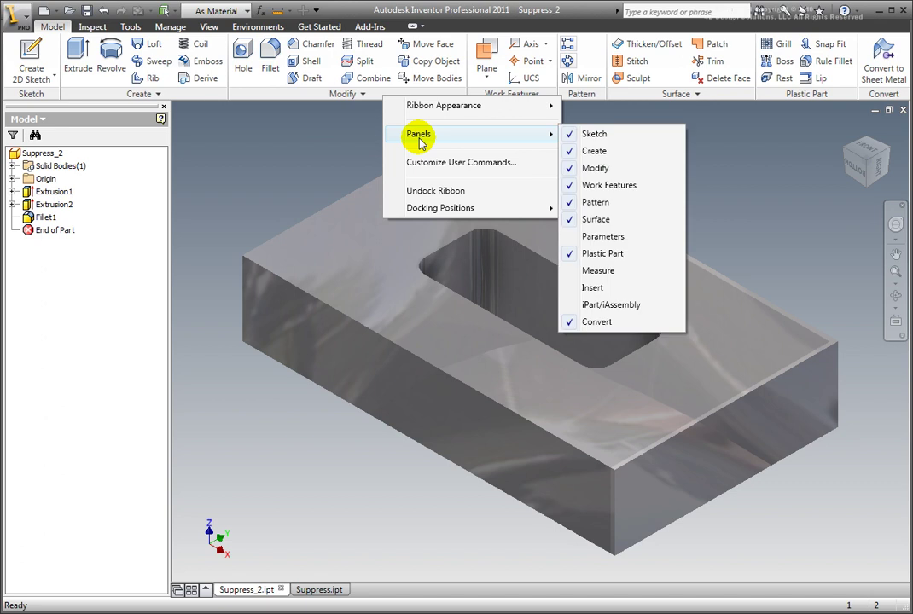
click(594, 238)
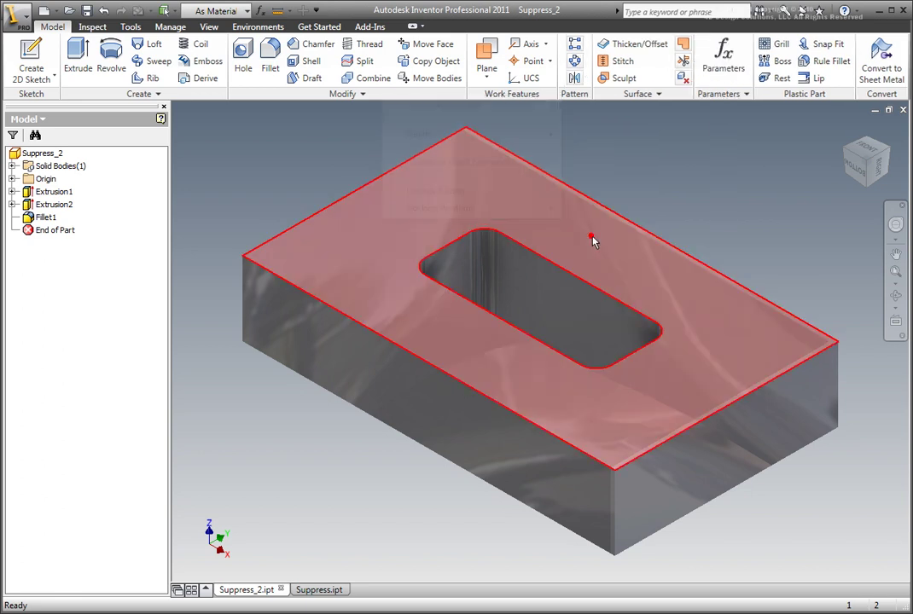
click(721, 68)
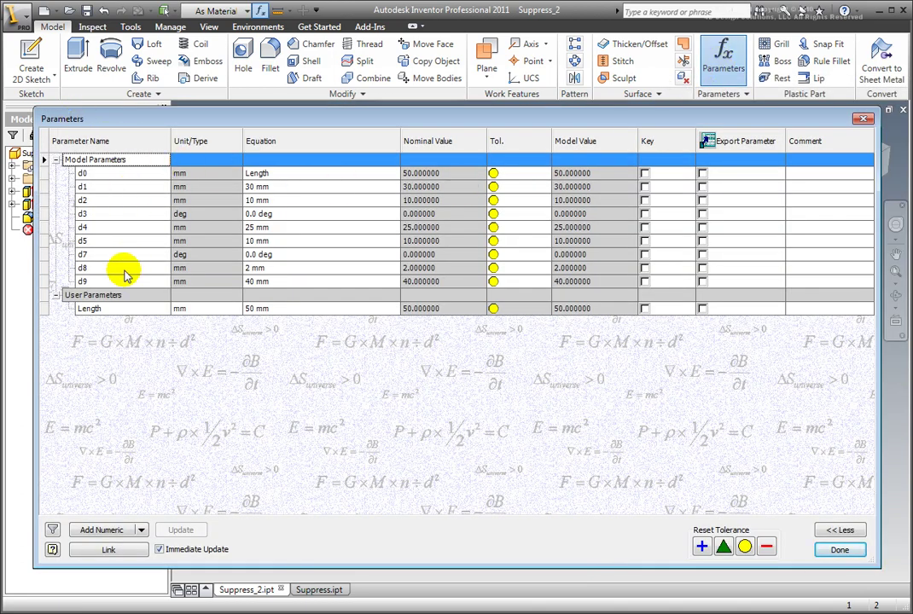
mouse_move(97, 318)
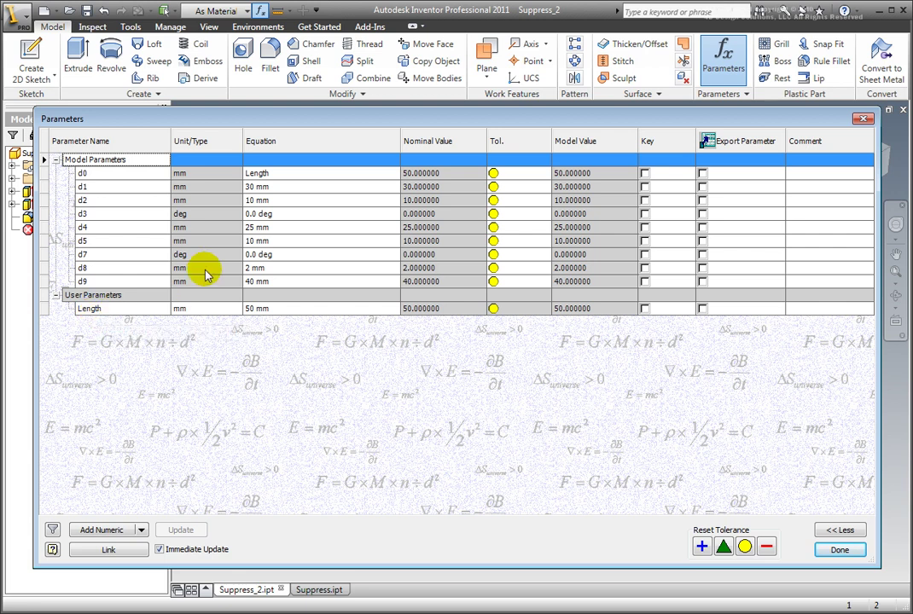
mouse_move(234, 185)
mouse_move(82, 186)
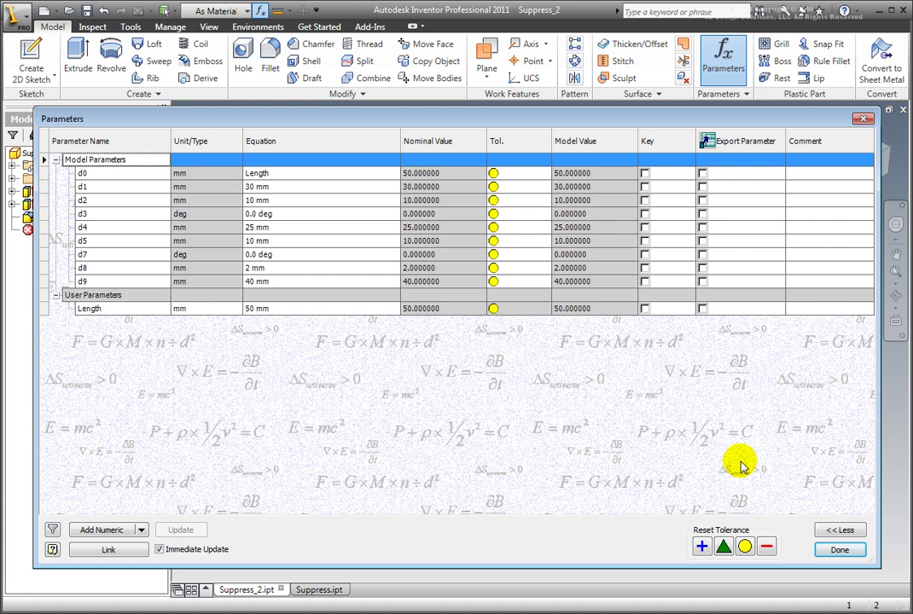
click(836, 551)
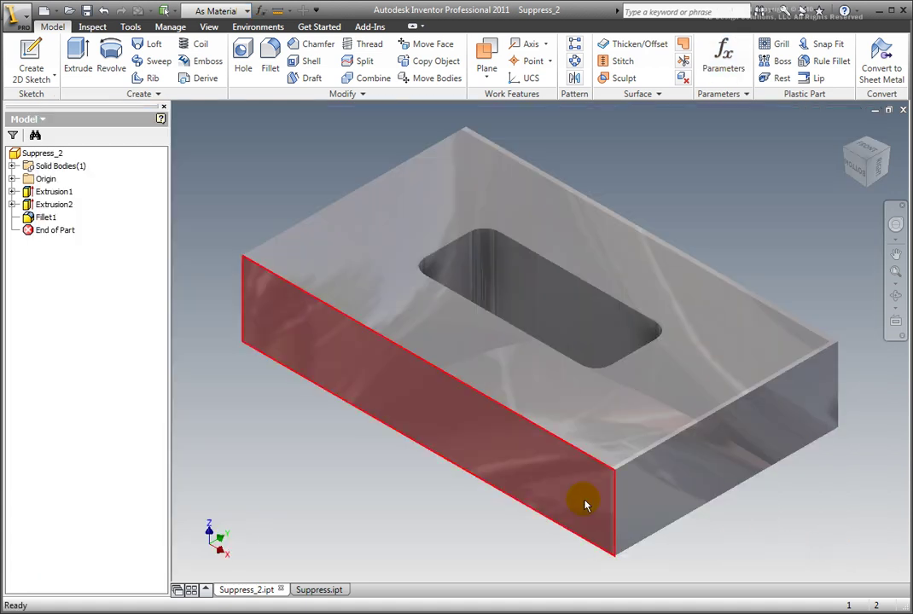
click(466, 436)
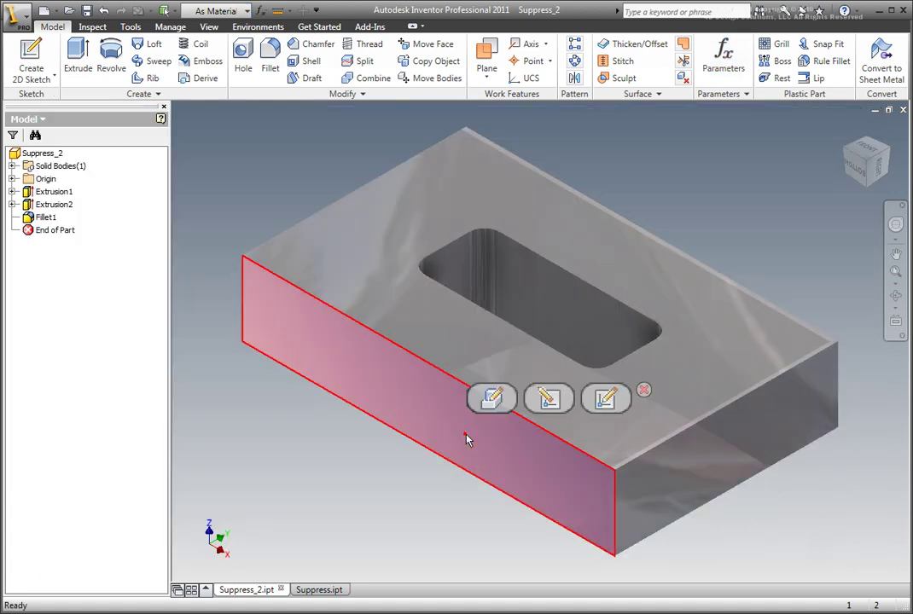
click(546, 405)
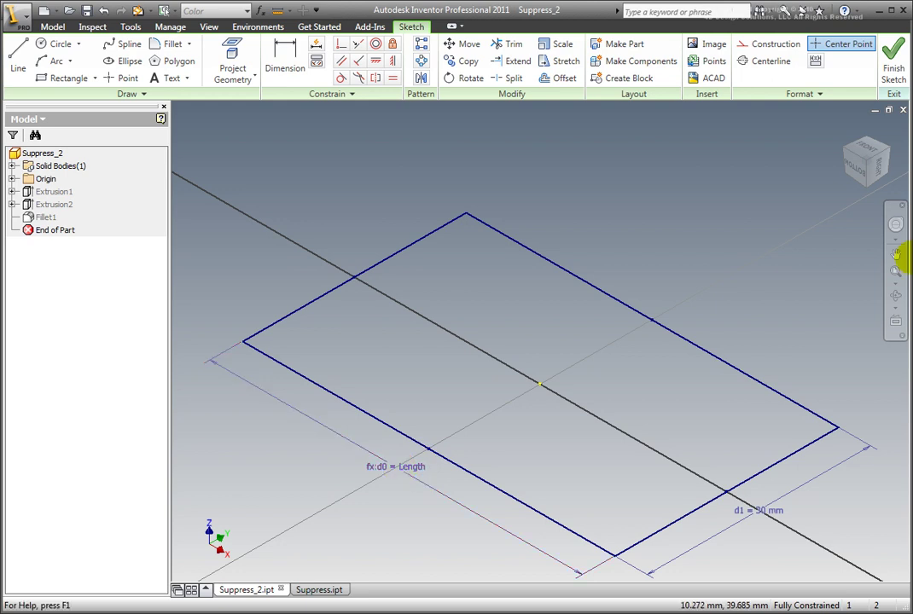
click(891, 58)
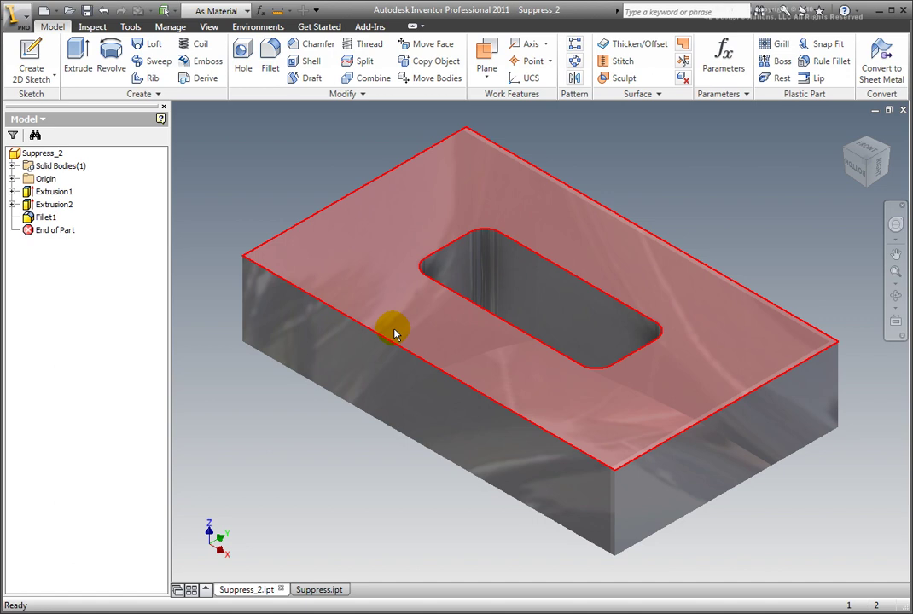
click(28, 209)
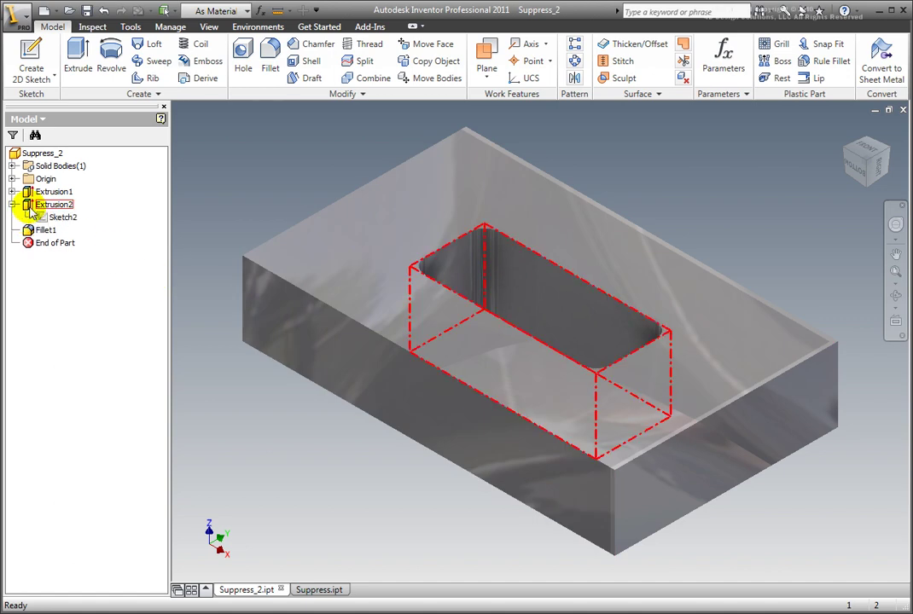
- Open the feature properties of the Extrusion2 cut
click(28, 209)
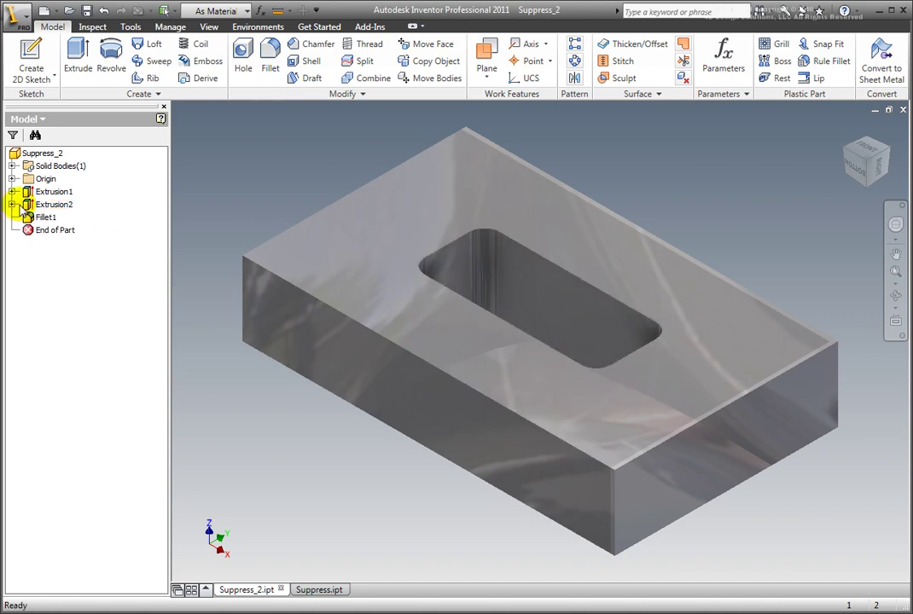
click(28, 209)
right_click(29, 210)
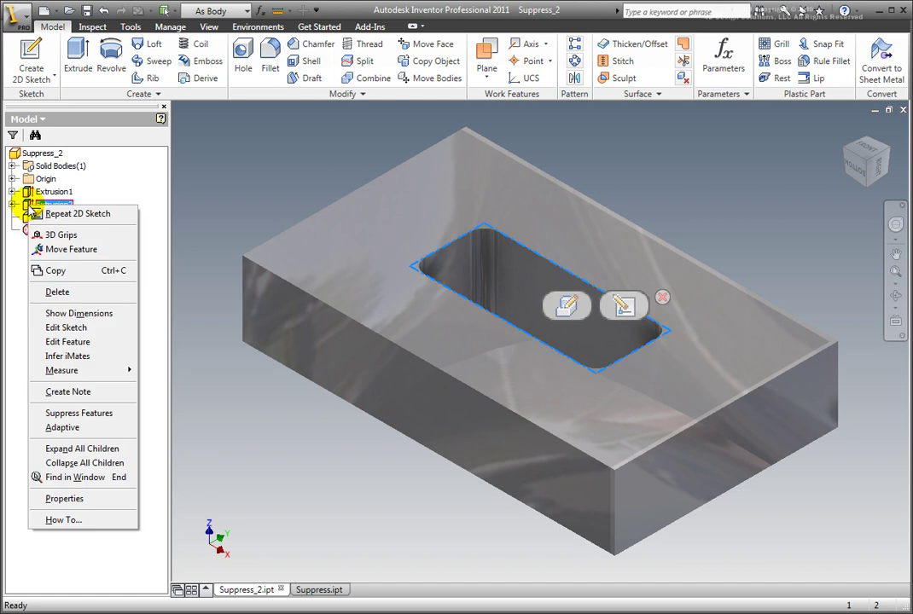
click(67, 500)
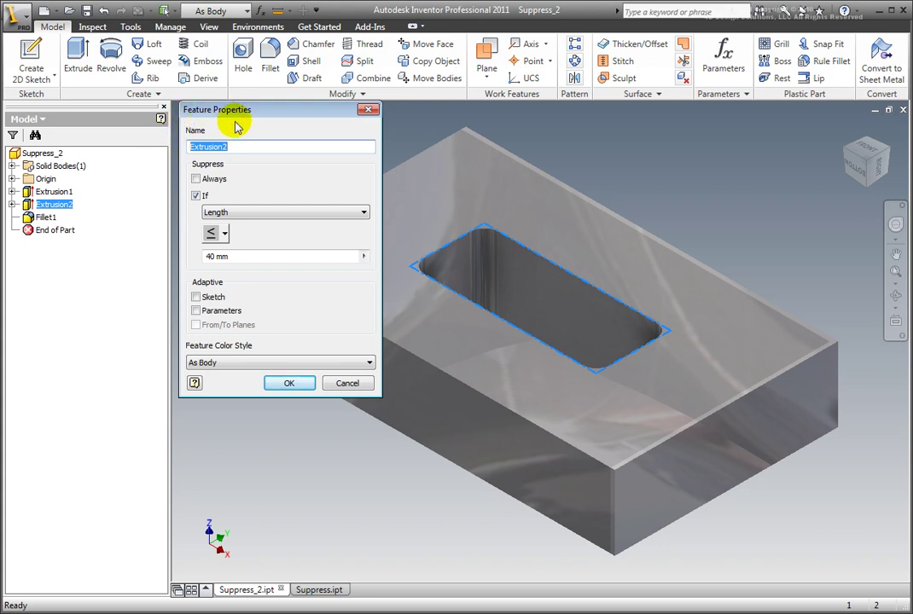
- Enable Suppress If with condition Length ≤ 40 mm and apply it
click(195, 197)
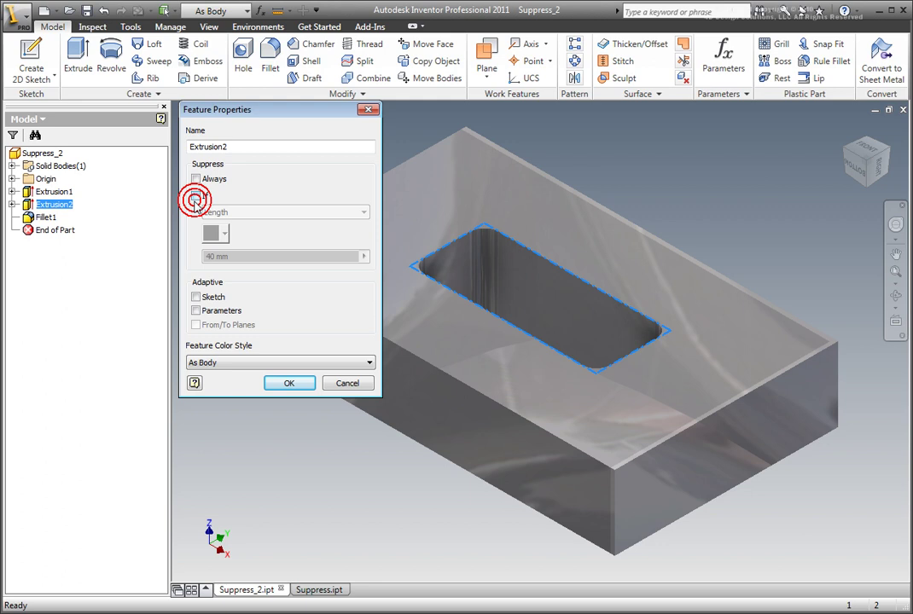
click(195, 196)
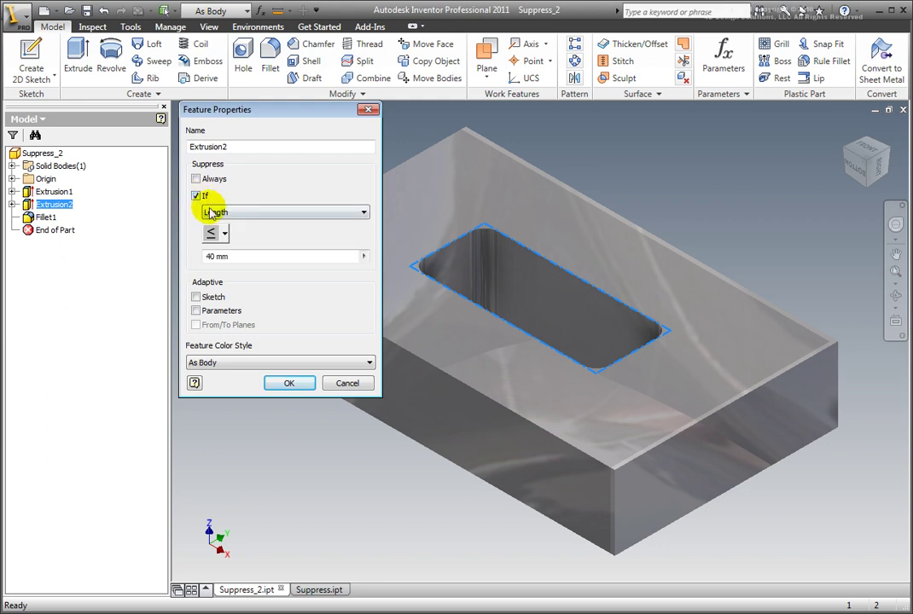
click(220, 213)
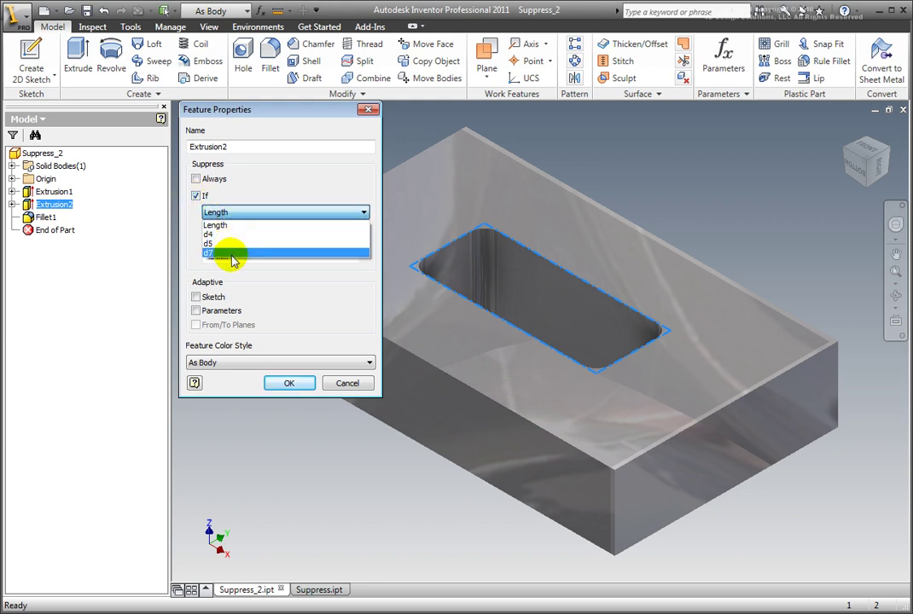
click(228, 225)
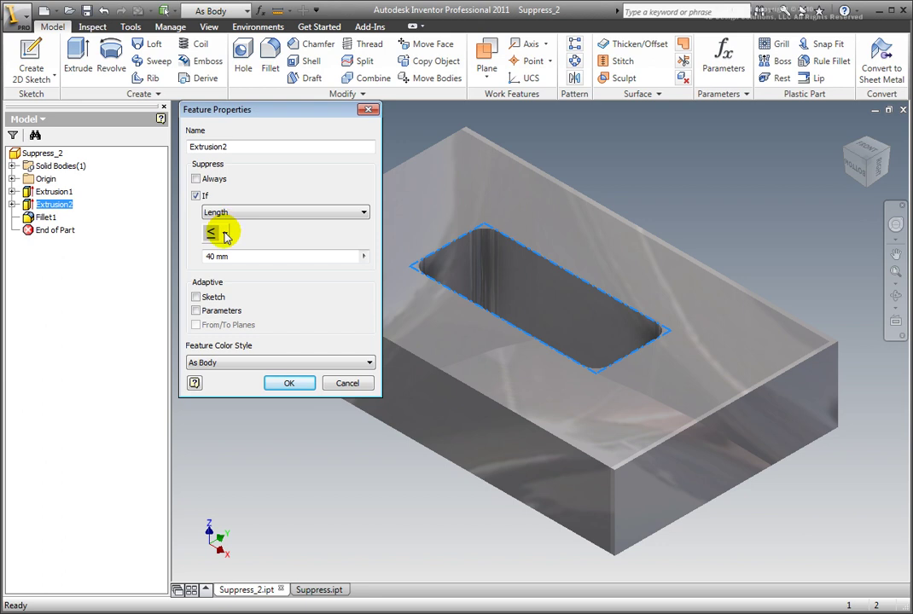
click(224, 235)
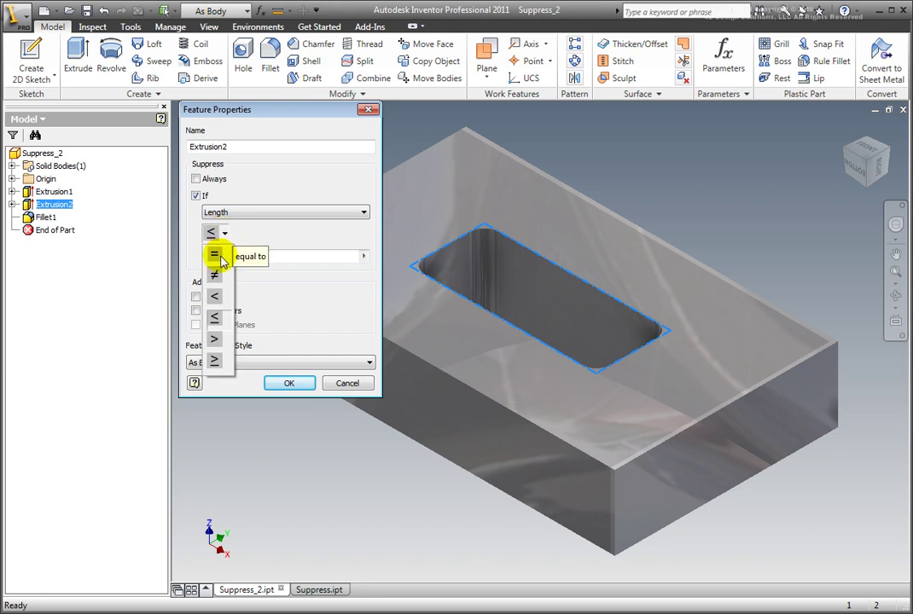
click(215, 319)
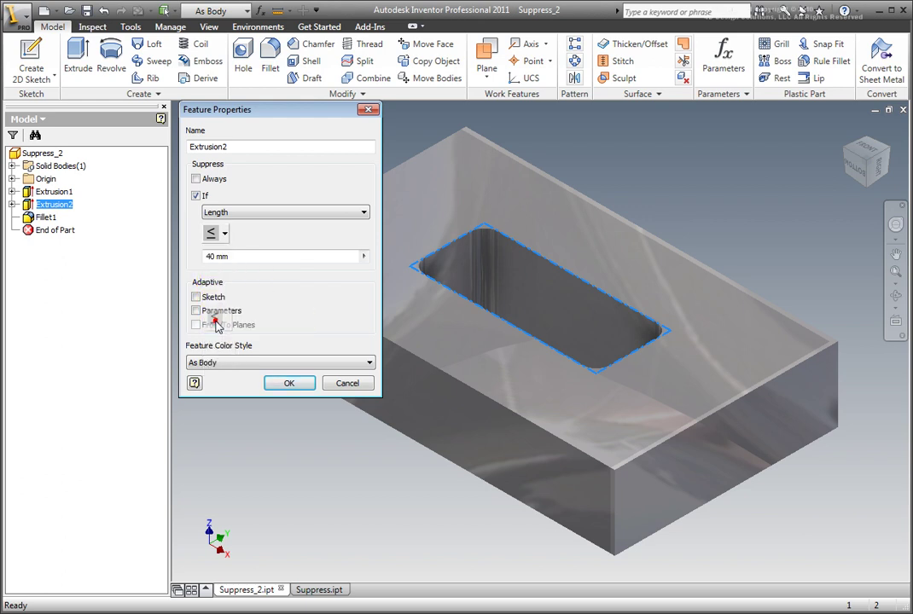
double_click(214, 256)
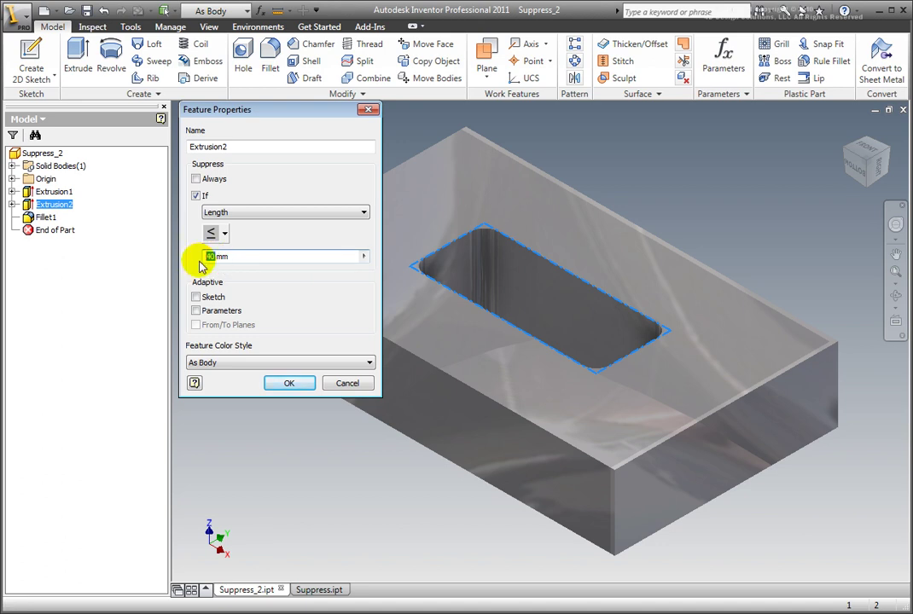
text(40)
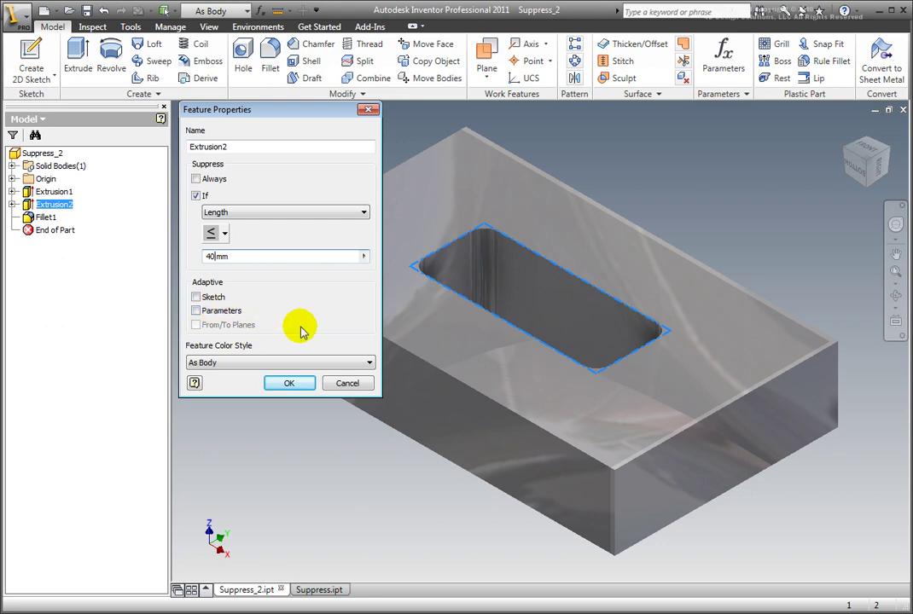
click(289, 383)
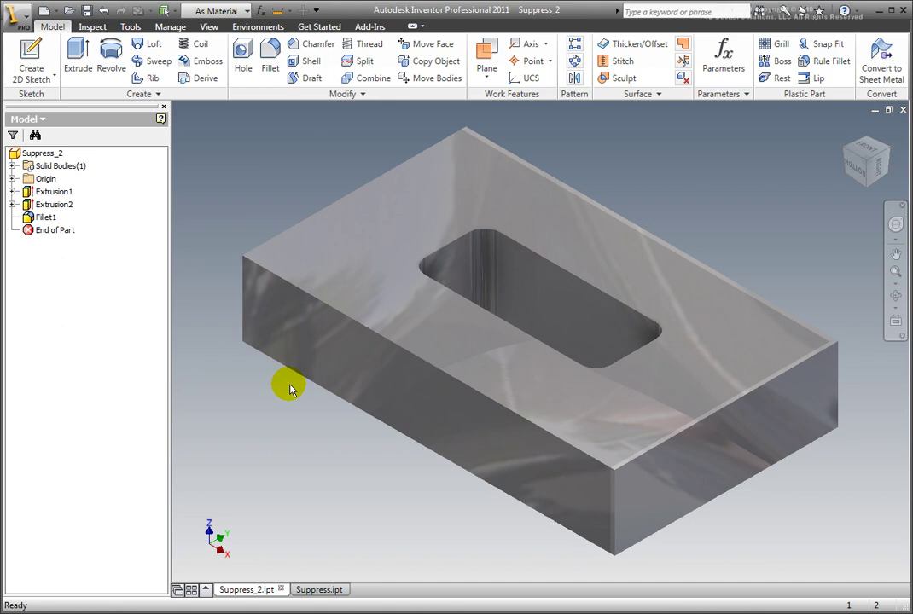
- Change the Length user parameter's equation from 50 mm to 40 mm in the Parameters table
click(721, 62)
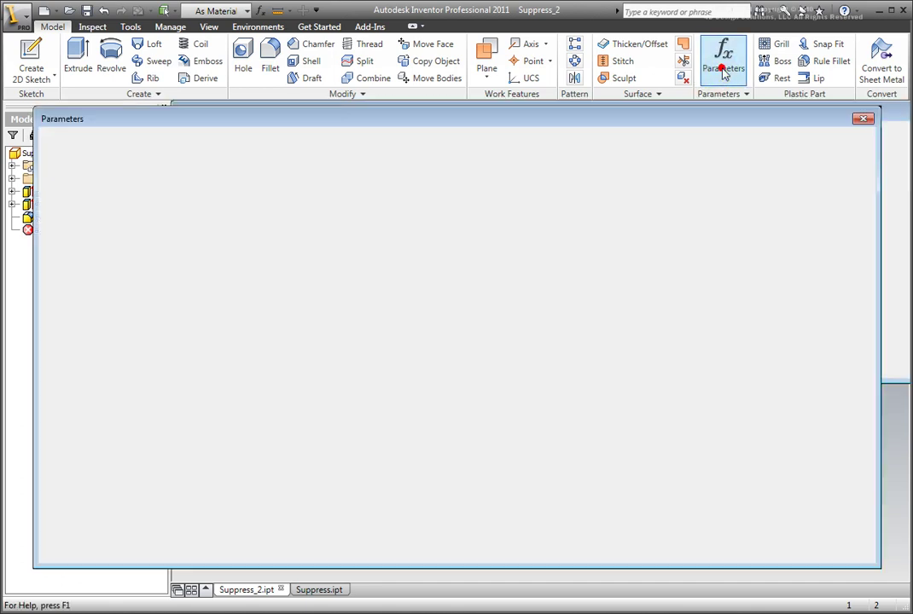
click(247, 309)
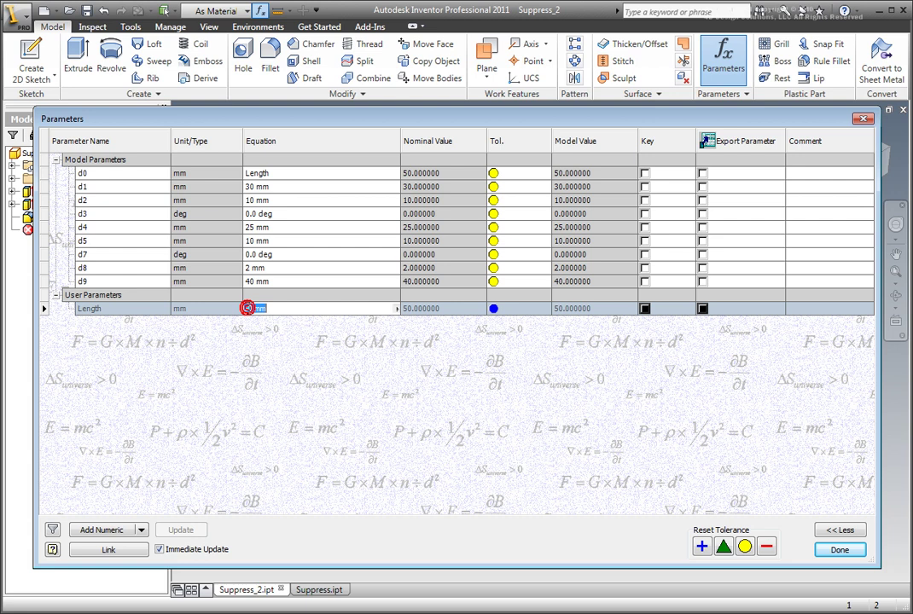
double_click(247, 308)
text(40)
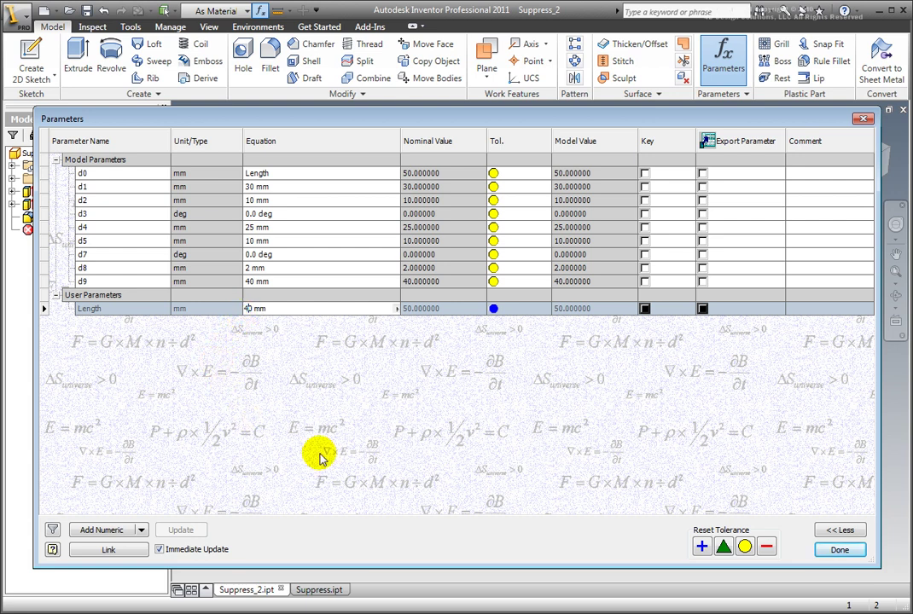
click(839, 549)
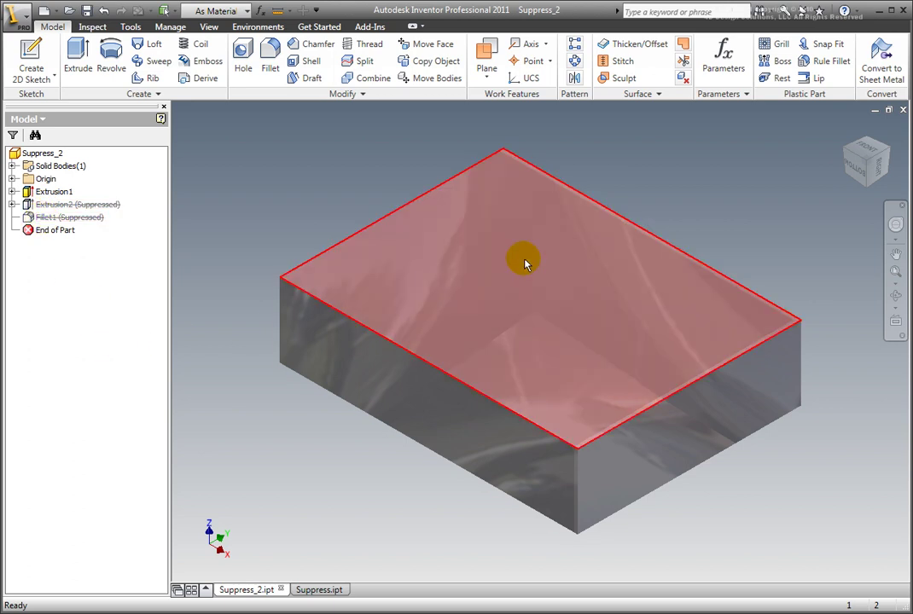
- Edit the Length equation in the Parameters table to 41 mm and apply it
click(718, 75)
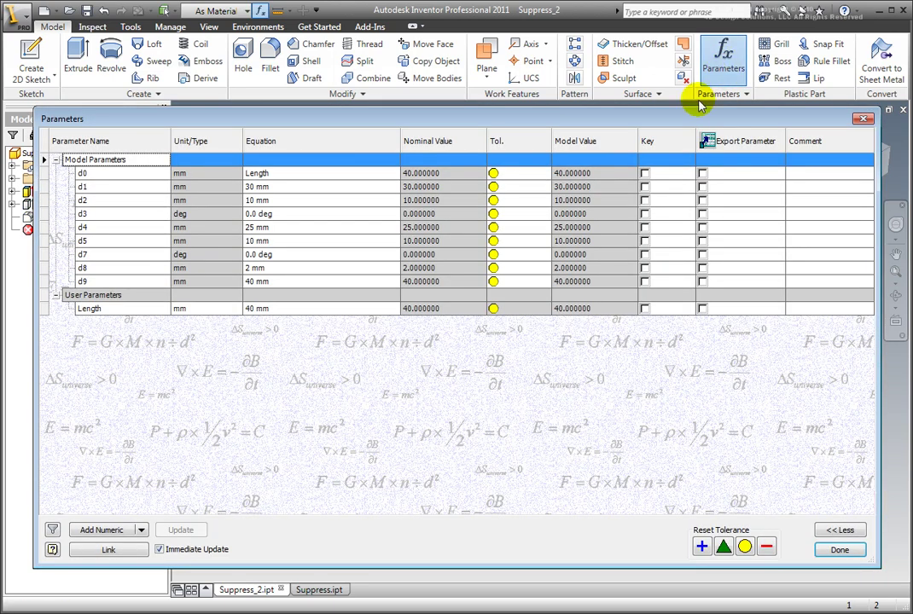
click(253, 308)
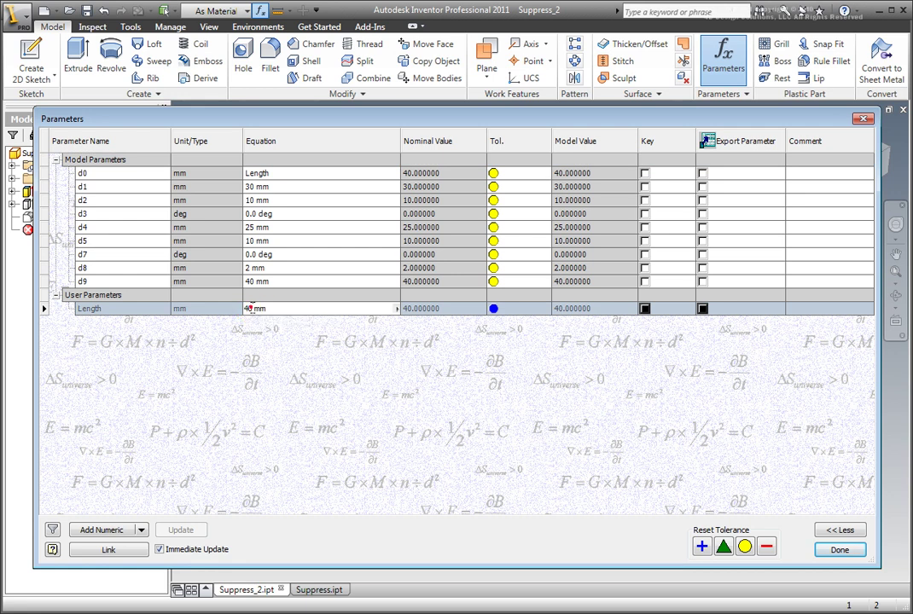
click(245, 307)
text(1)
click(831, 550)
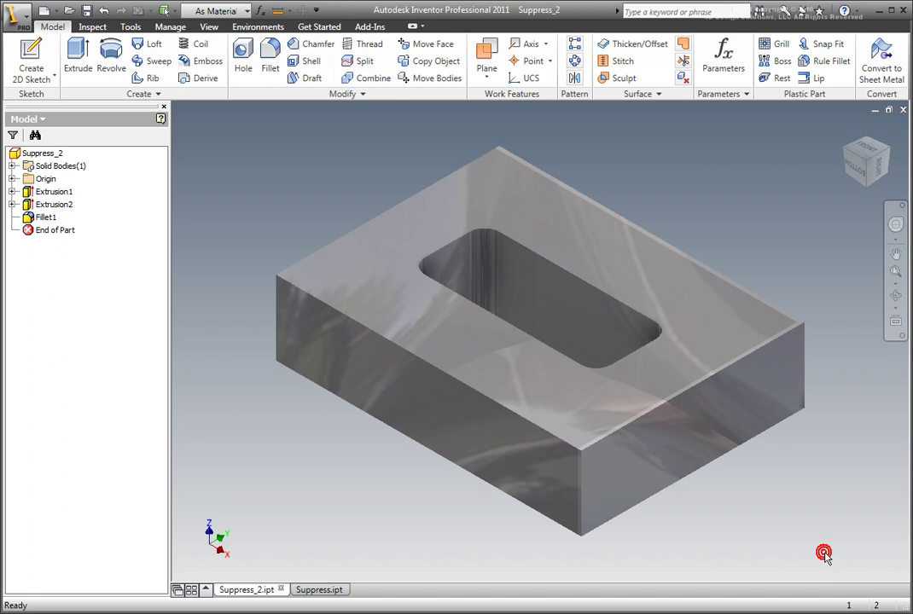